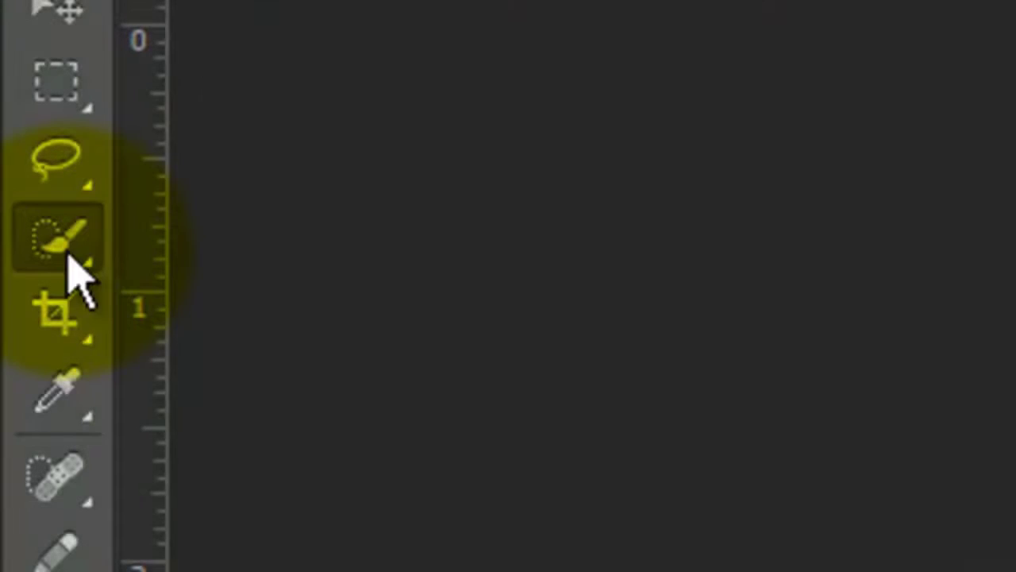
Switch to the Quick Selection Tool from the selection tool flyout.
mouse_move(73, 266)
left_mouse_down()
mouse_move(268, 246)
mouse_move(295, 257)
mouse_move(287, 246)
left_mouse_up()
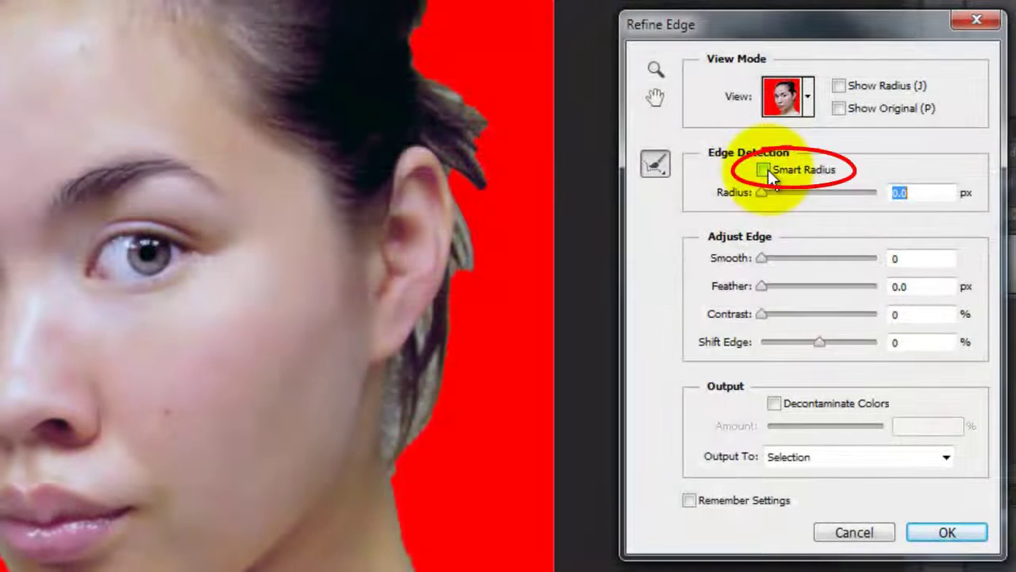
Enable Smart Radius at 6.5 px, brush over the hair edges, and apply the refined selection.
left_click(764, 170)
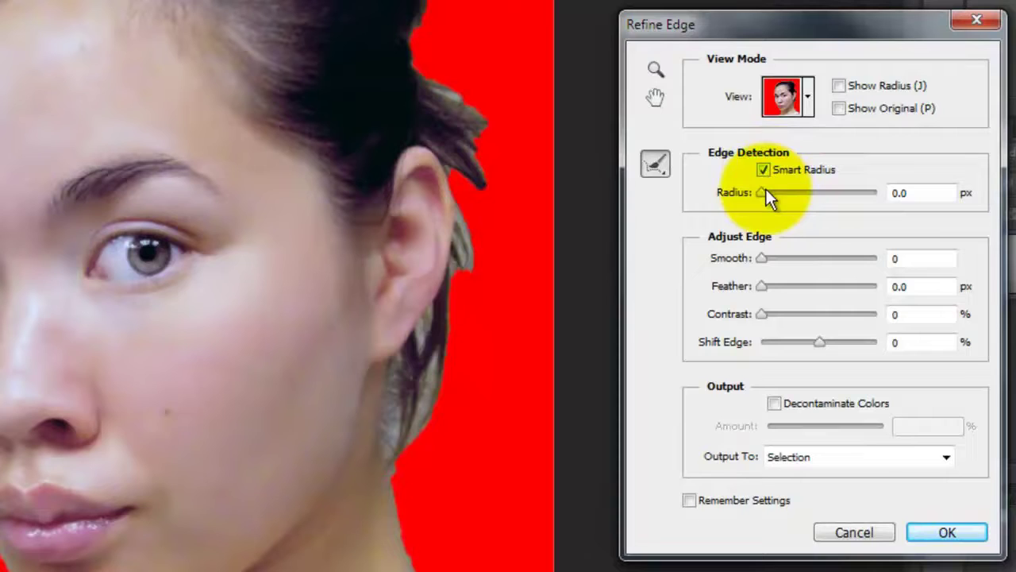
left_click_drag(763, 192, 800, 192)
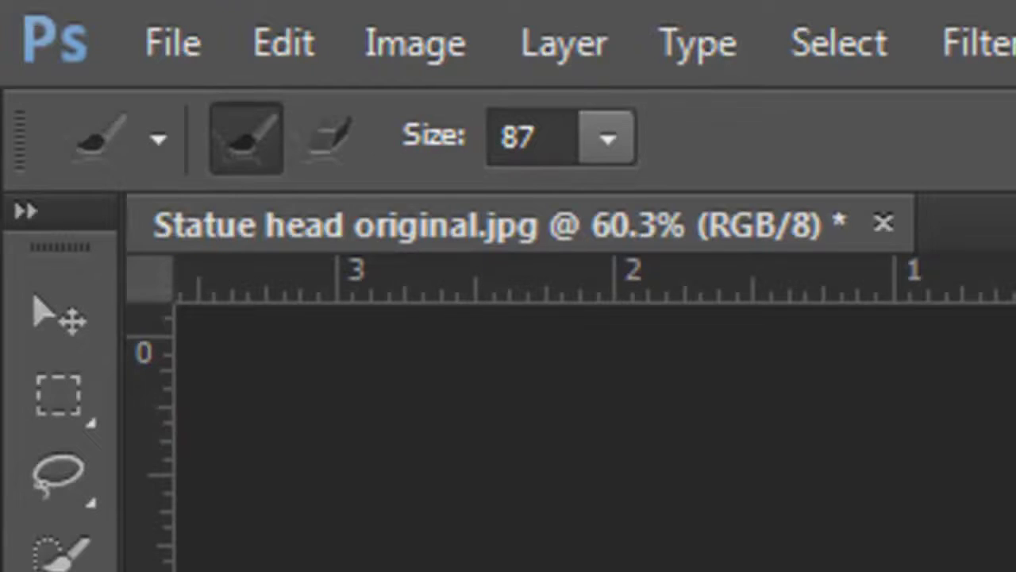
mouse_move(576, 504)
left_mouse_down()
mouse_move(609, 444)
mouse_move(617, 285)
mouse_move(648, 295)
mouse_move(638, 225)
mouse_move(574, 189)
mouse_move(594, 96)
mouse_move(376, 36)
mouse_move(349, 41)
mouse_move(214, 146)
mouse_move(202, 251)
left_mouse_up()
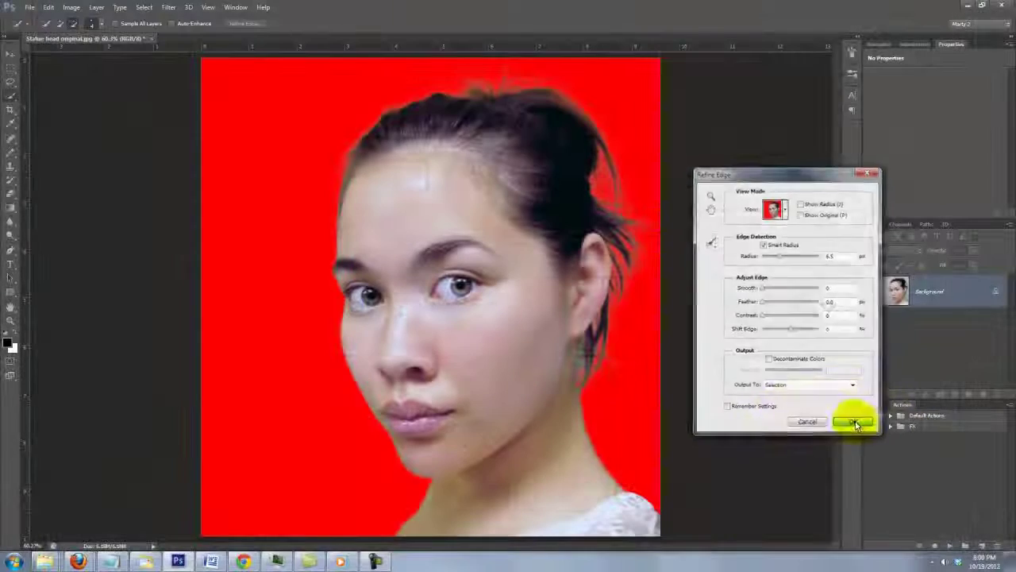
left_click(854, 421)
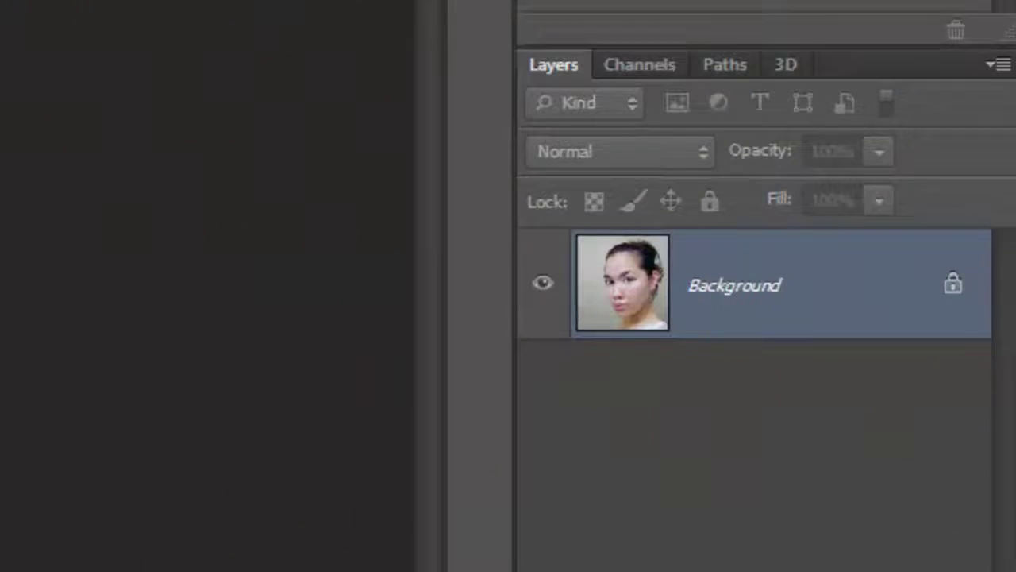
Copy the woman to Layer 1, add a white-filled layer beneath it, and merge them.
key("ctrl+j")
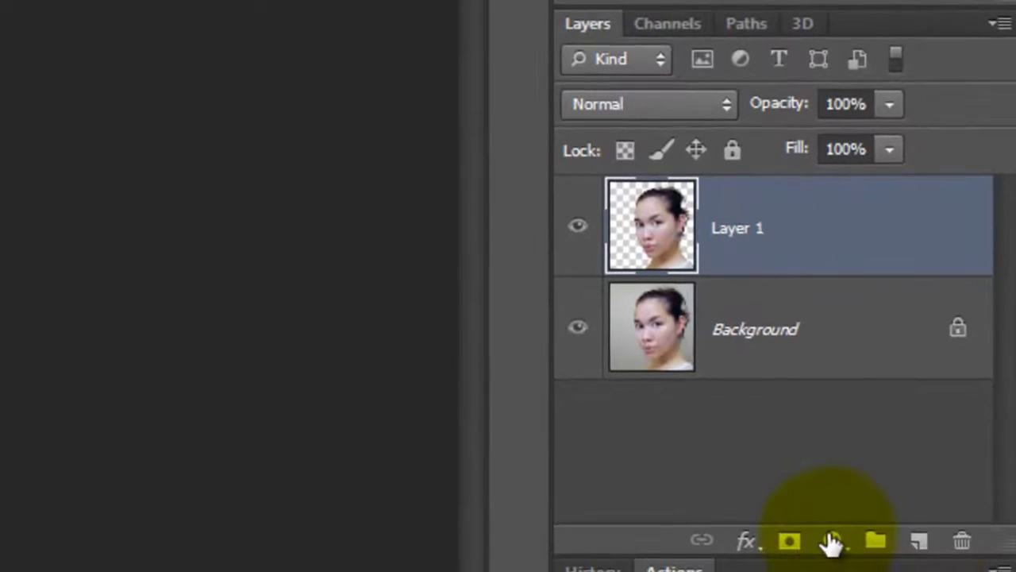
left_click(918, 540)
key("ctrl")
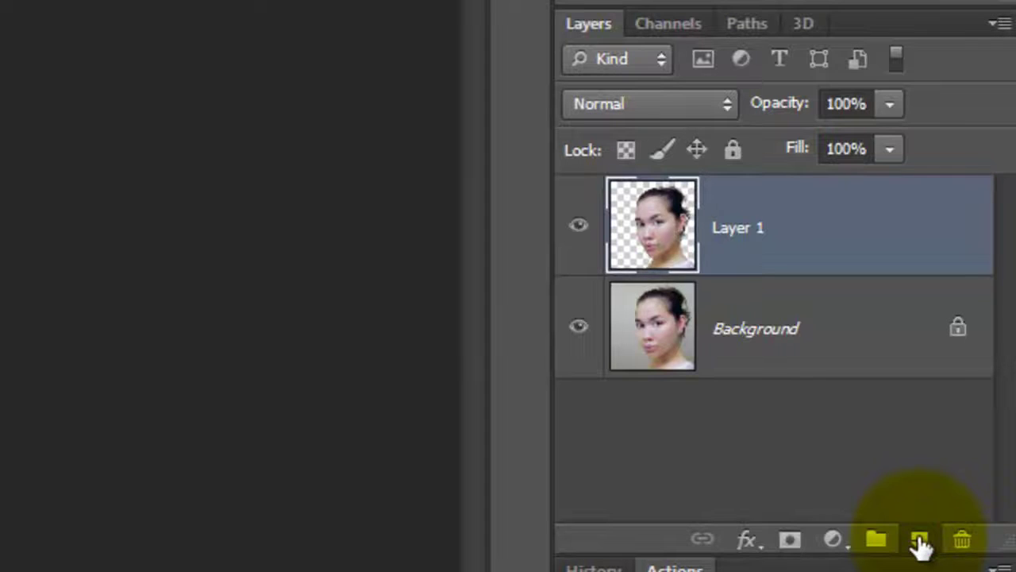
left_click(918, 541, "ctrl")
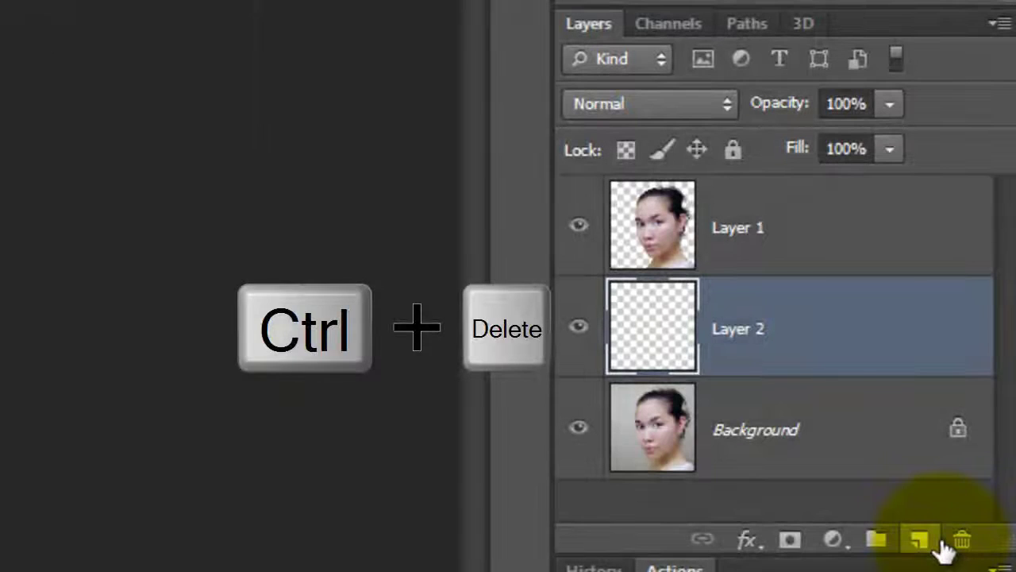
key("ctrl+Delete")
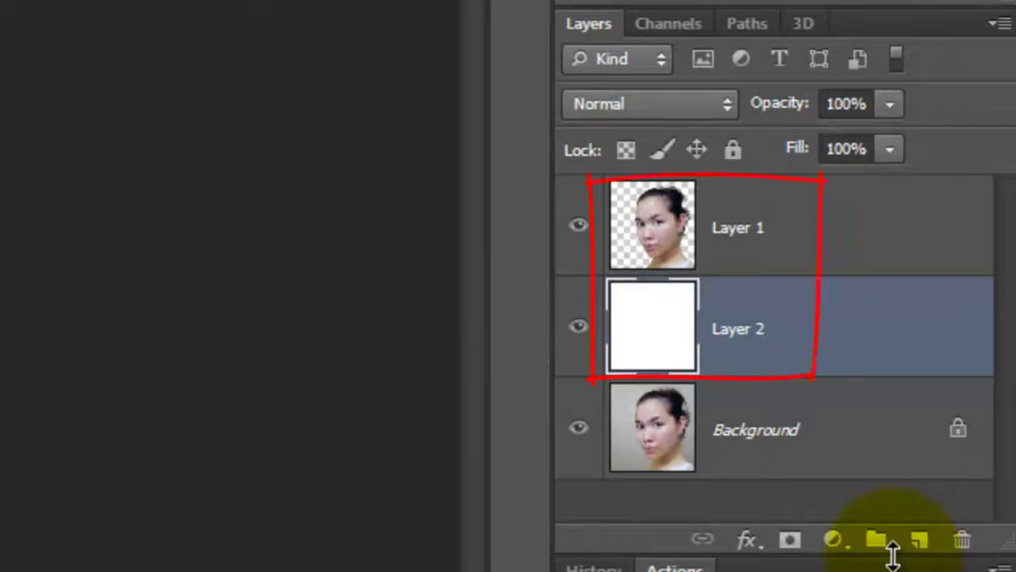
left_click(764, 202)
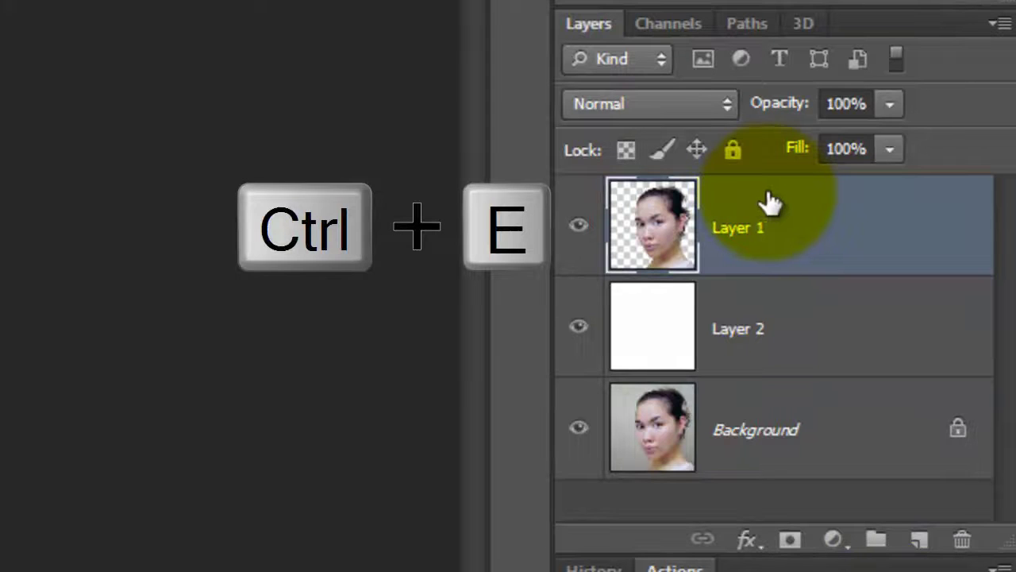
key("ctrl+e")
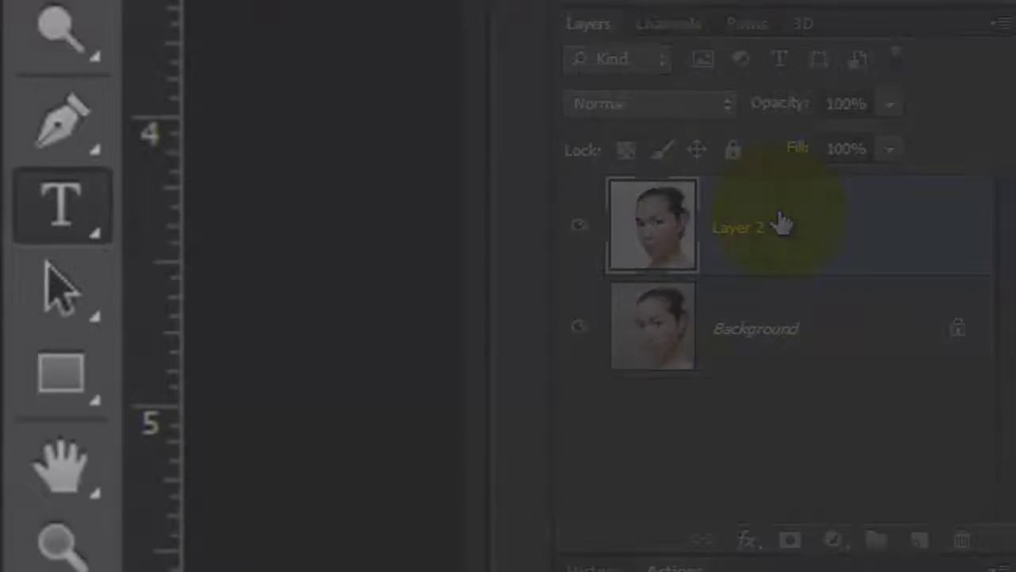
Type EMILY vertically to the left of the face with the Vertical Type Tool.
left_click_drag(63, 231, 294, 278)
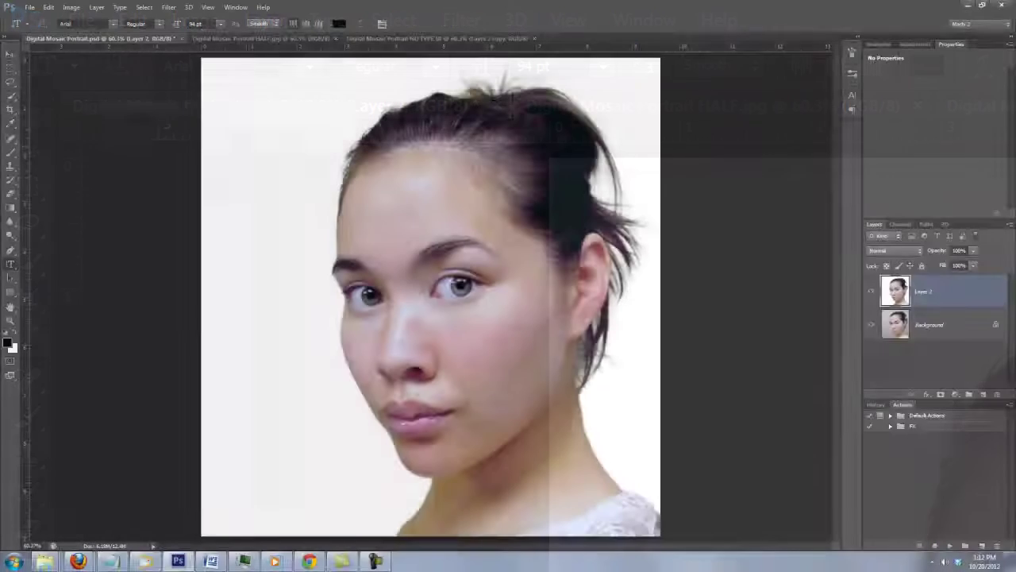
left_click(217, 150)
type("EMILY")
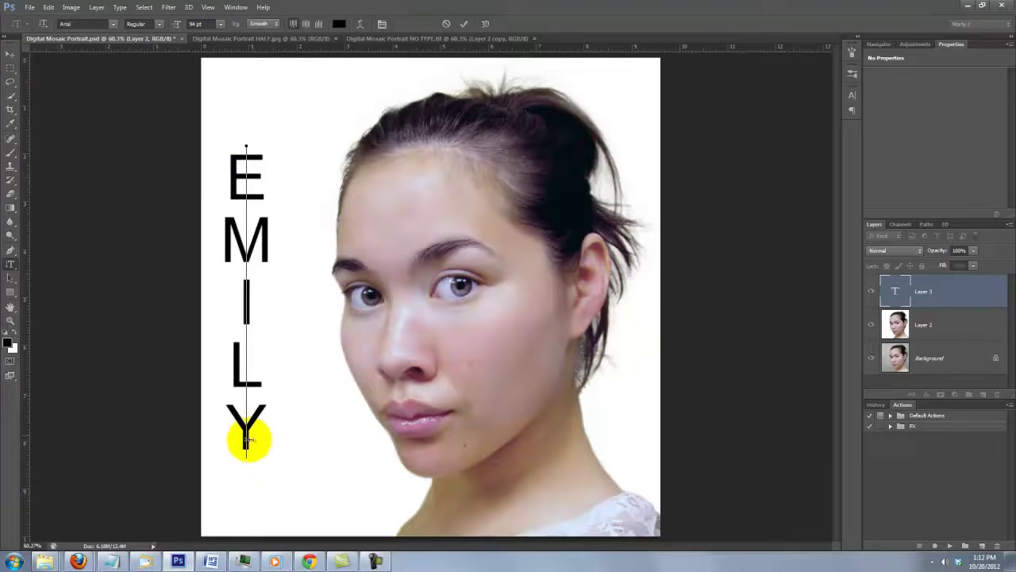
Set EMILY's tracking to 540 in the Character panel and move the text higher.
left_click_drag(246, 436, 230, 136)
left_click(361, 17)
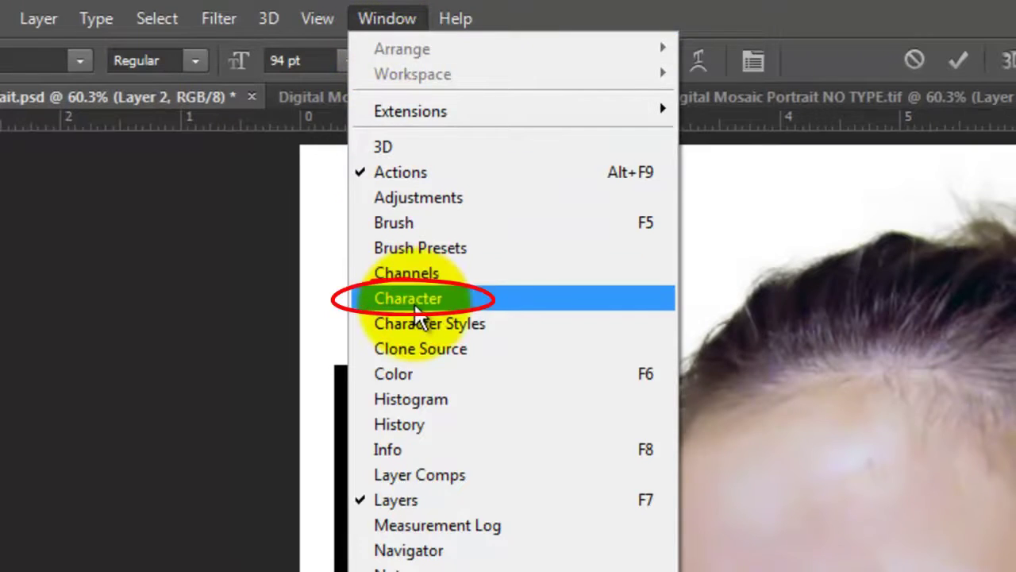
left_click(416, 300)
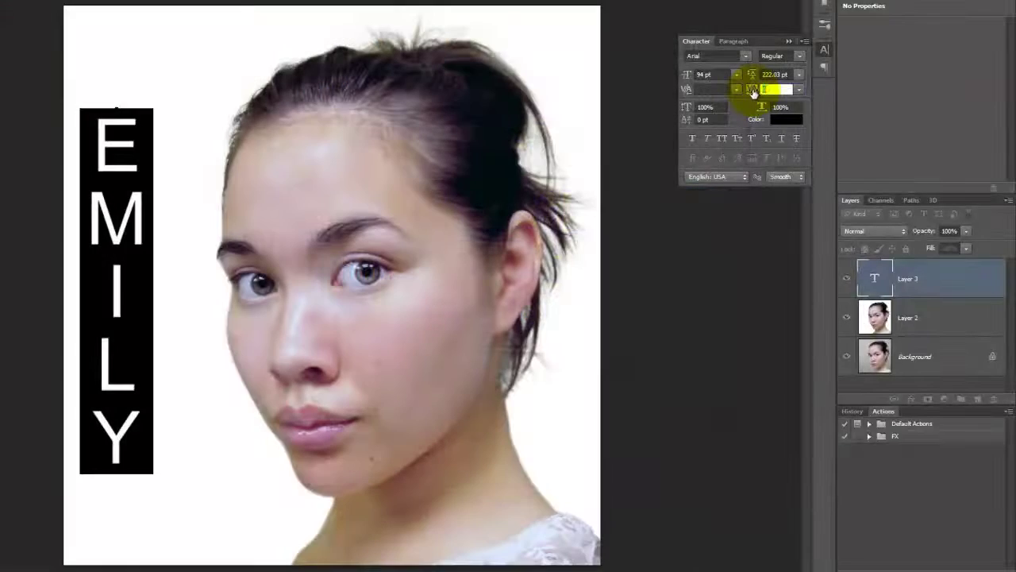
left_click_drag(753, 93, 766, 93)
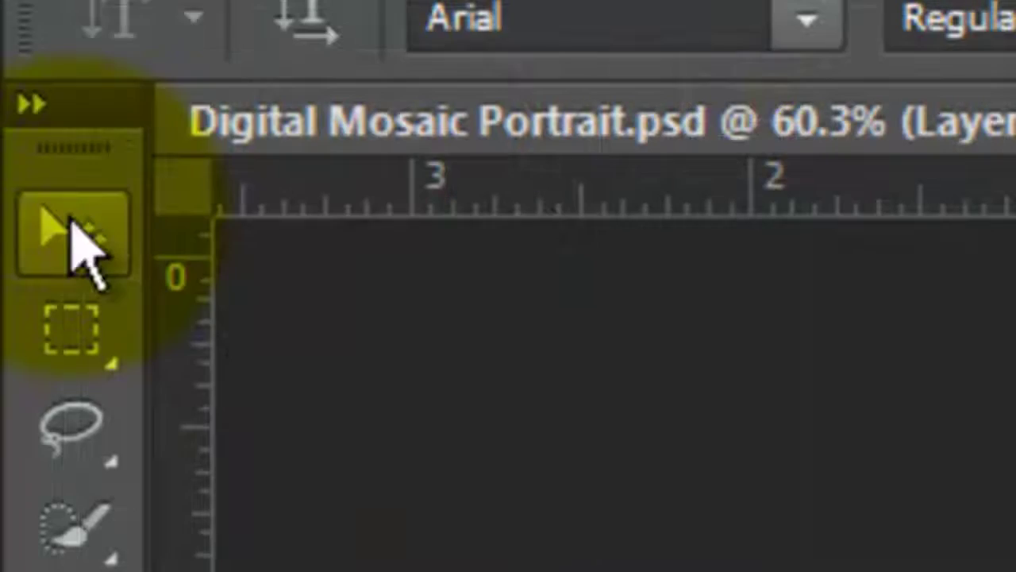
left_click(72, 221)
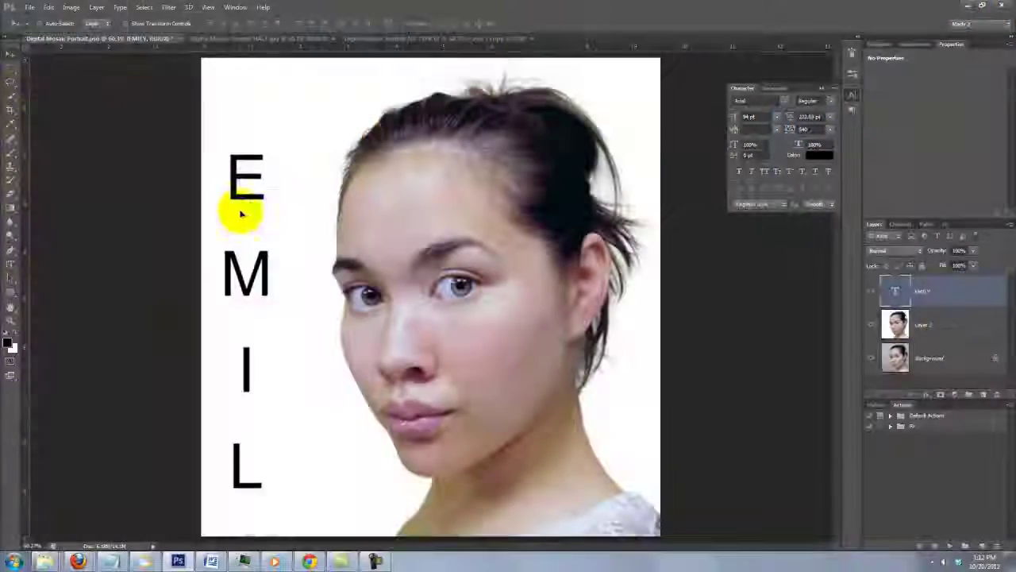
left_click_drag(236, 211, 245, 150)
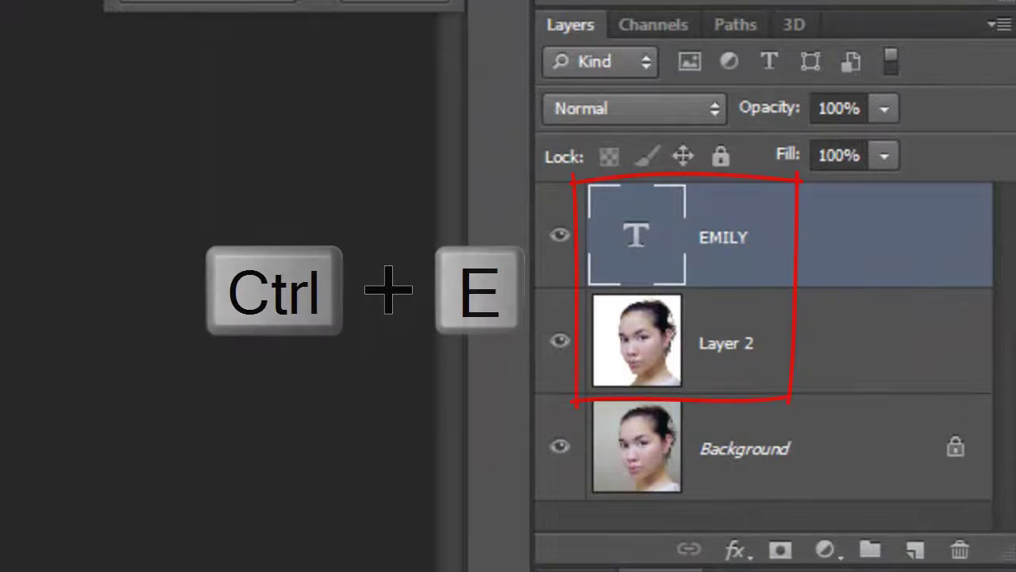
Merge the EMILY text into the portrait layer and set the foreground colour to red.
key("ctrl+e")
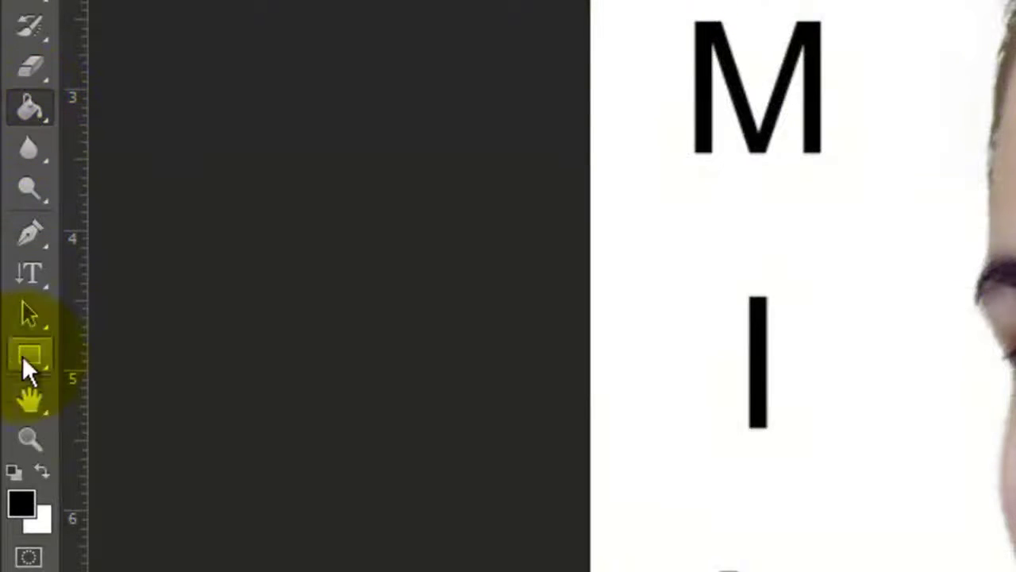
left_click(23, 504)
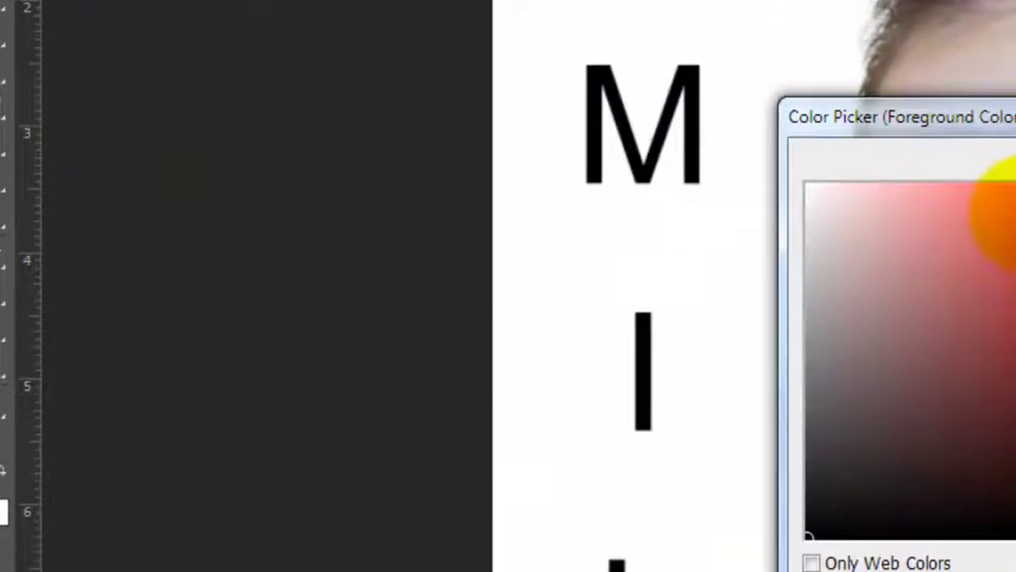
left_click_drag(998, 204, 687, 268)
left_click(899, 254)
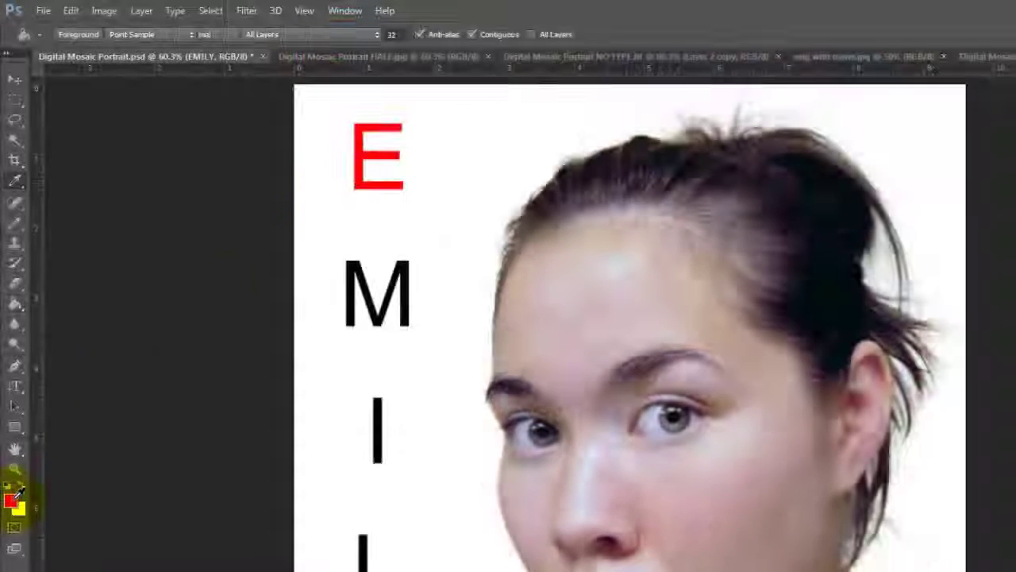
Fill the letter M with blue using the Paint Bucket, then pick green for the next letter.
left_click(10, 500)
left_click(684, 399)
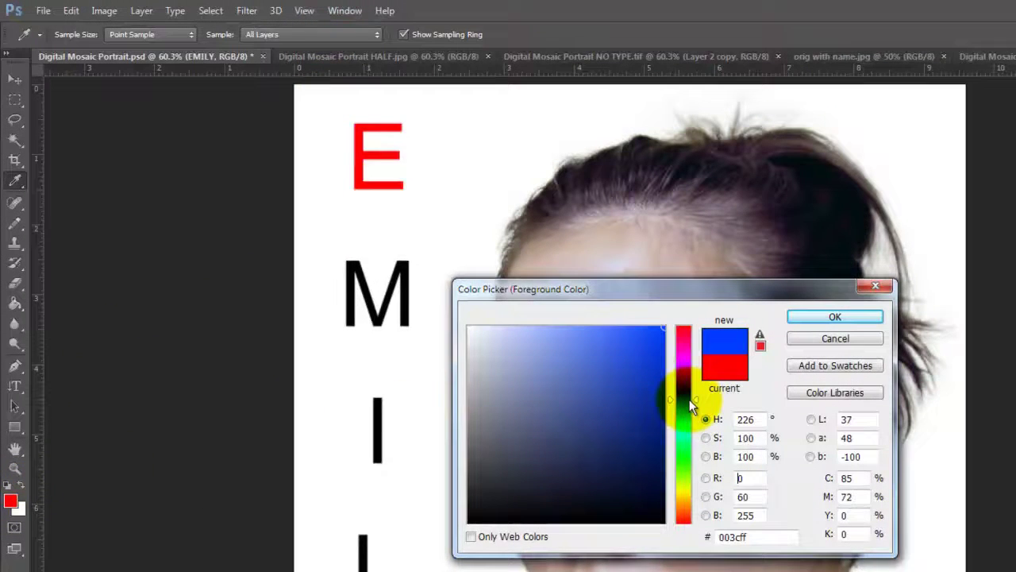
left_click(834, 317)
key("g")
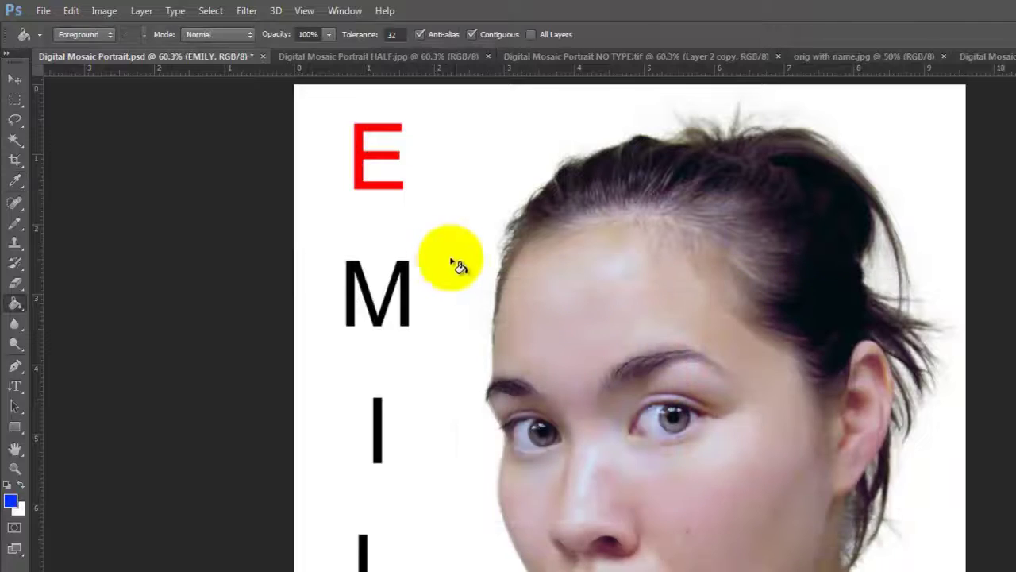
left_click(409, 272)
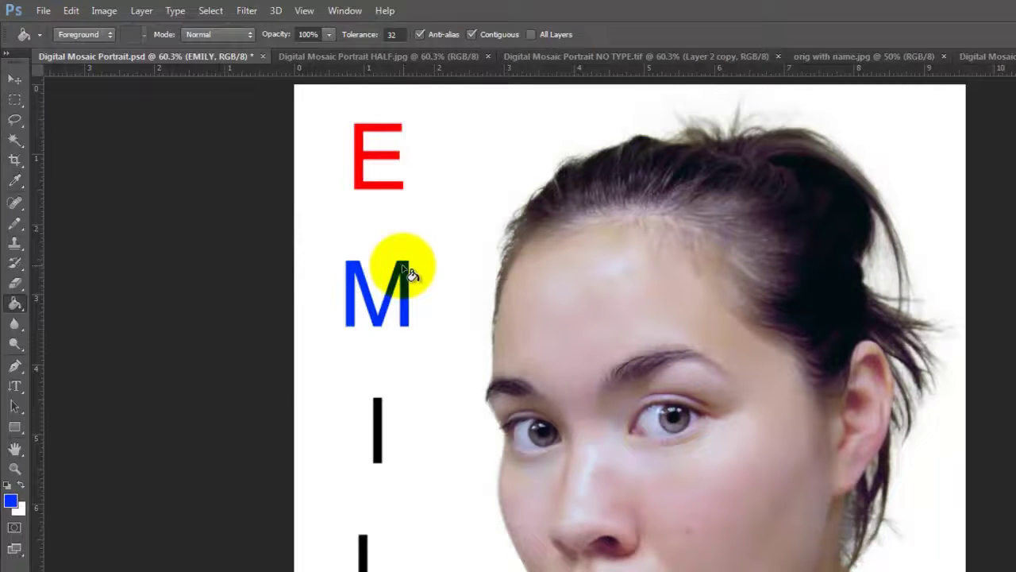
key("i")
left_click(10, 500)
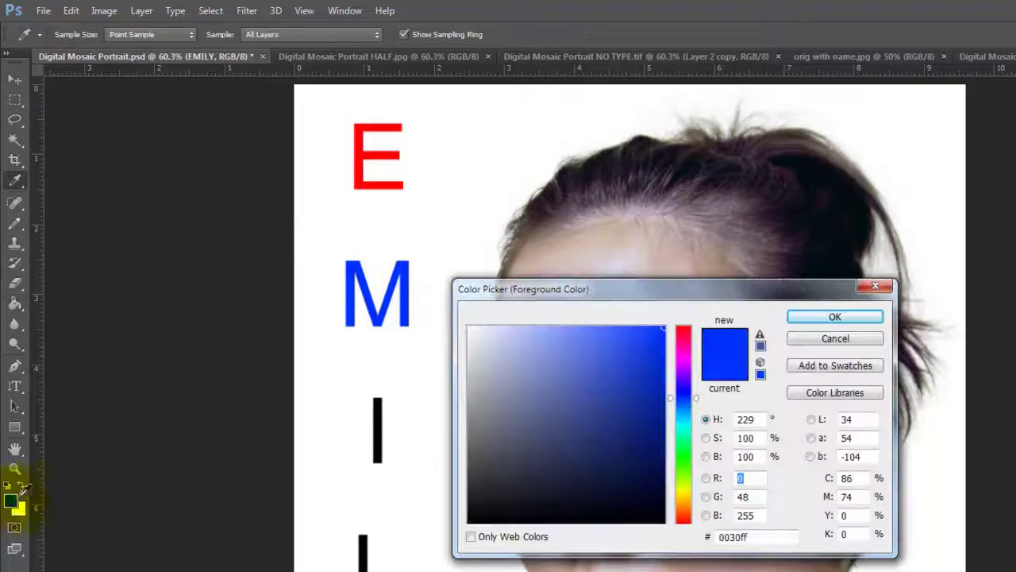
left_click(681, 458)
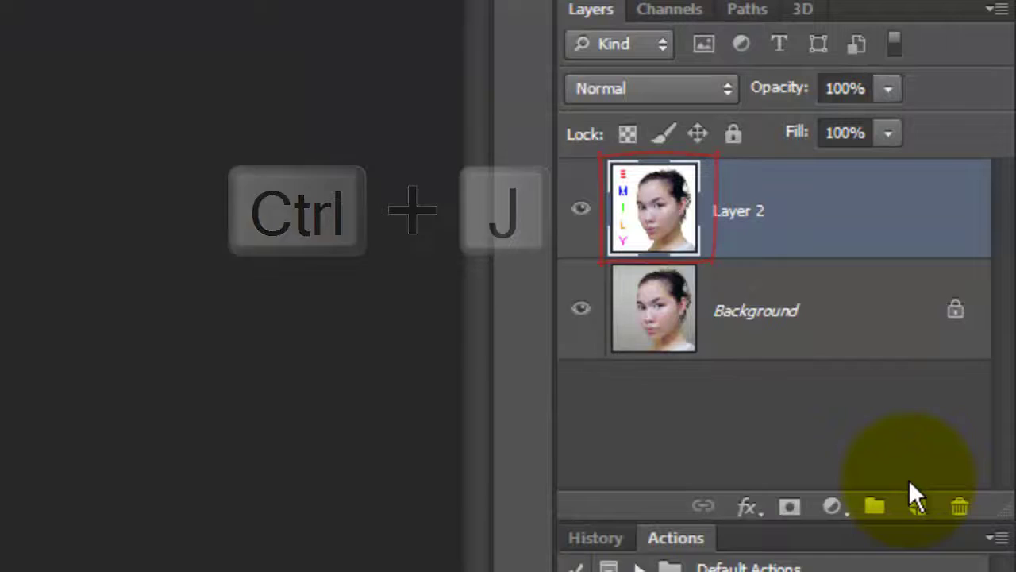
Duplicate the coloured portrait layer and pixelate the copy with a cell-size 30 Mosaic.
key("ctrl+j")
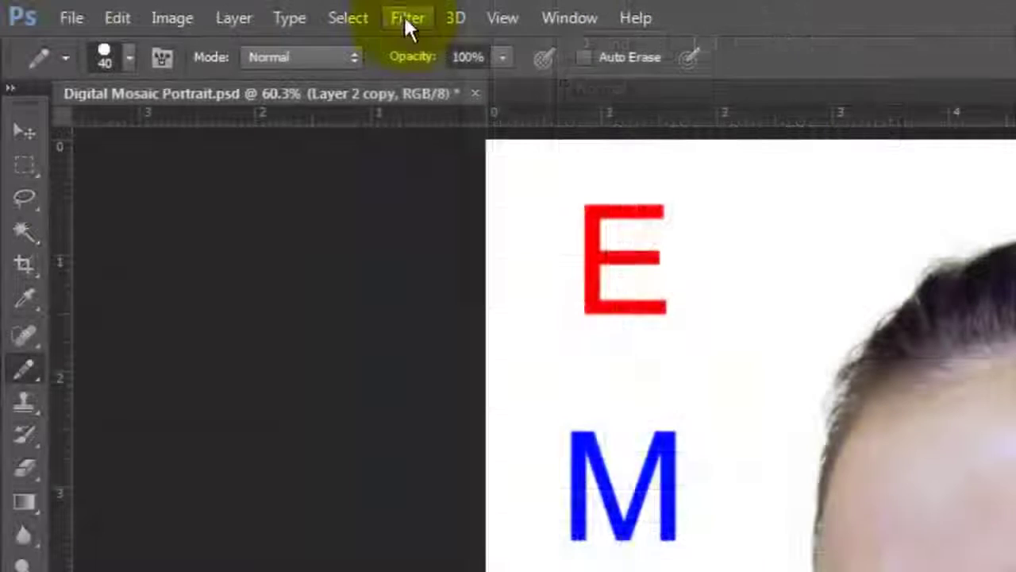
left_click(408, 19)
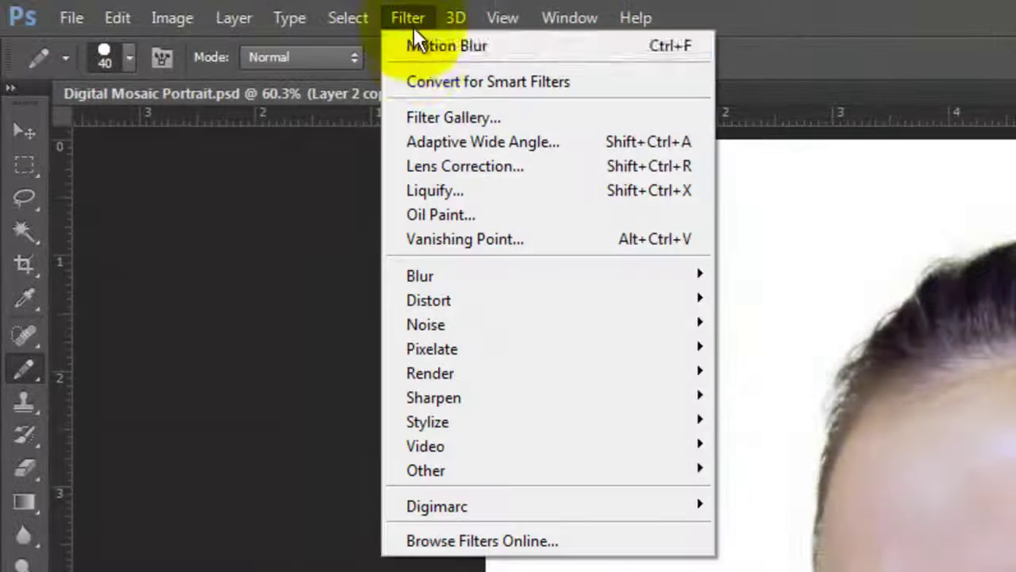
mouse_move(452, 345)
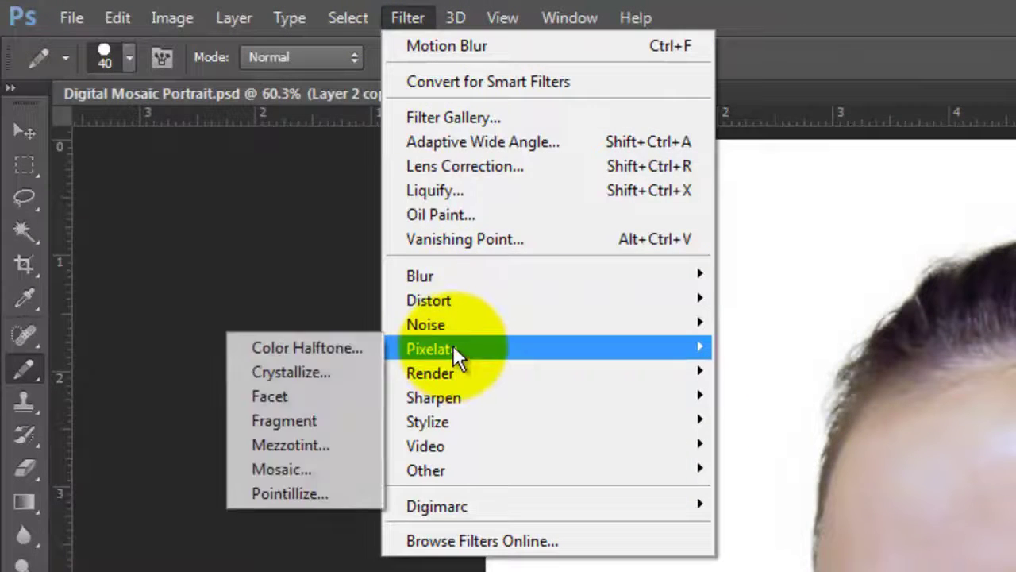
left_click(284, 469)
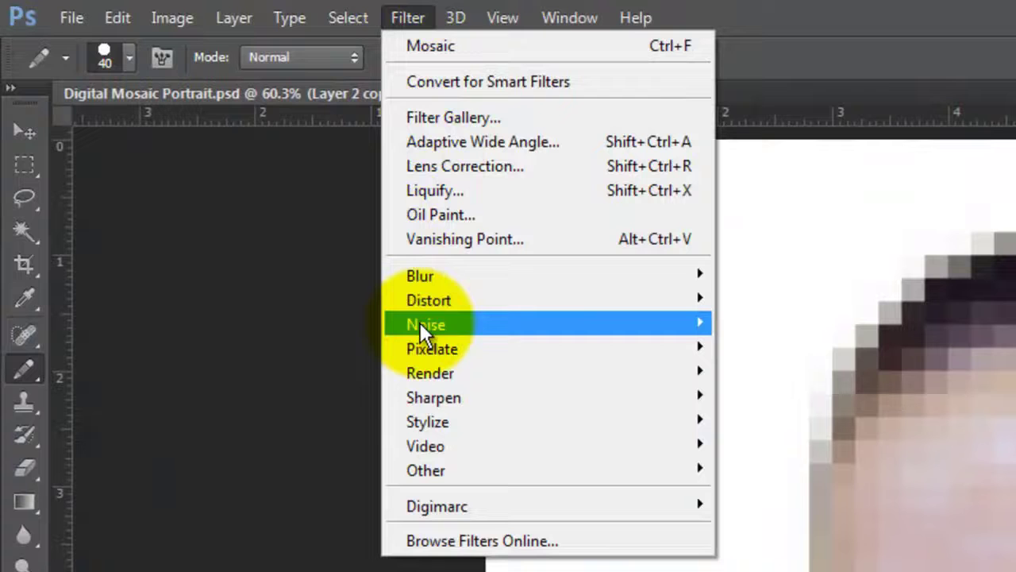
mouse_move(419, 323)
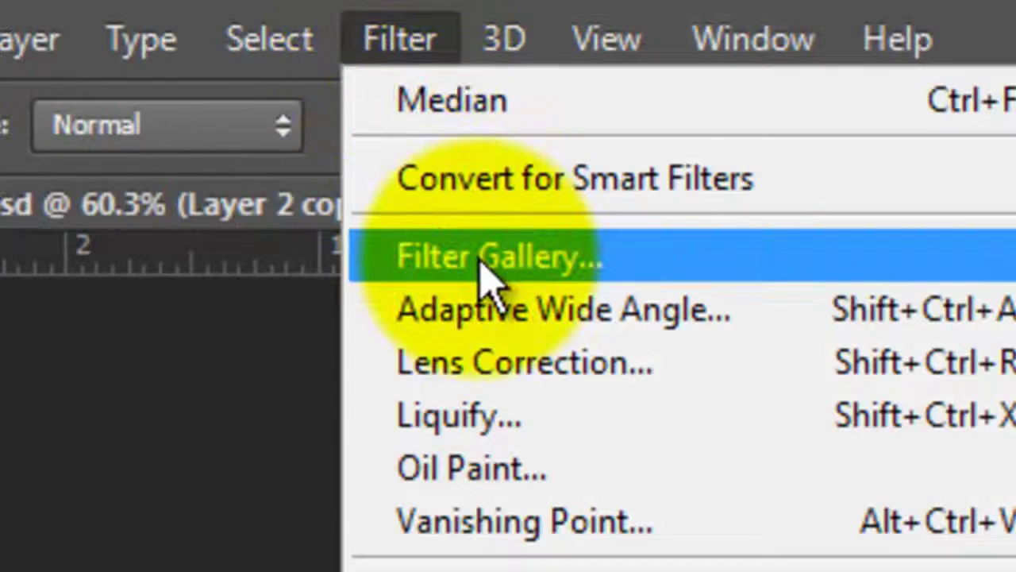
Apply Glowing Edges with edge width 4, brightness 14 and smoothness 15.
left_click(483, 262)
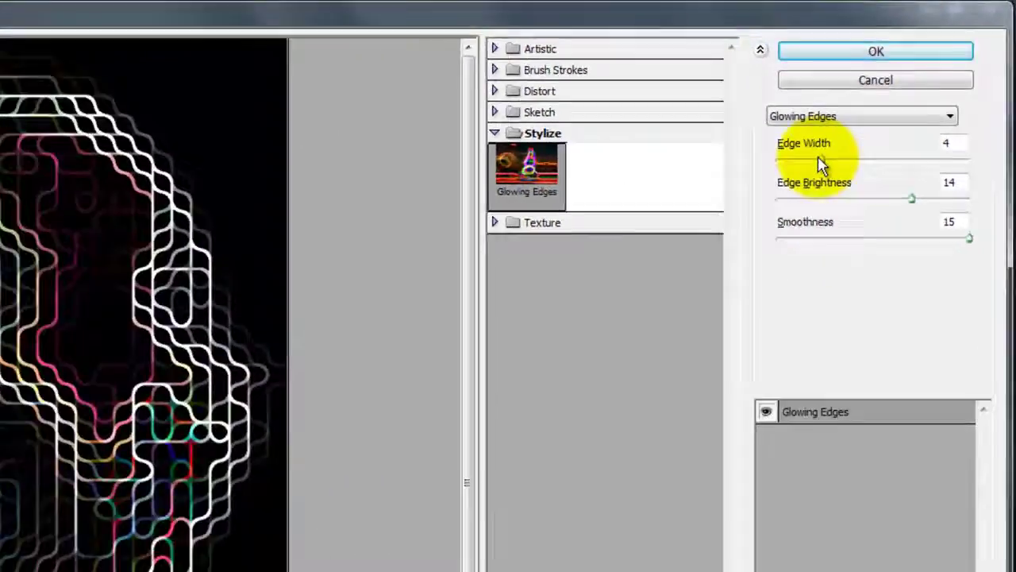
mouse_move(821, 164)
left_mouse_down()
mouse_move(774, 164)
mouse_move(829, 173)
left_mouse_up()
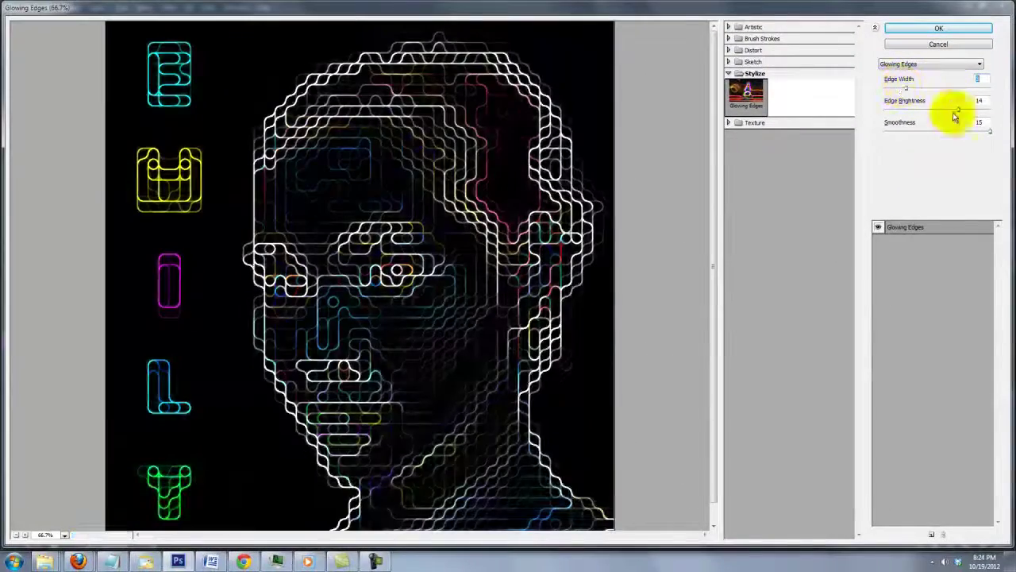
left_click_drag(955, 116, 1005, 121)
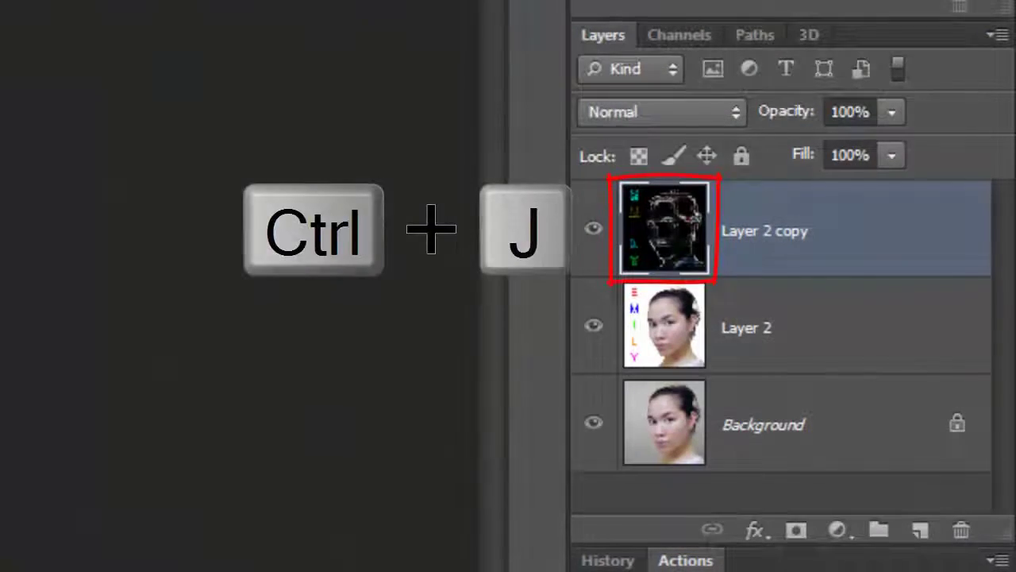
Copy the glowing-edge layer to Layer 2 copy 2 and motion-blur it at 0°, 1000 px.
key("ctrl+j")
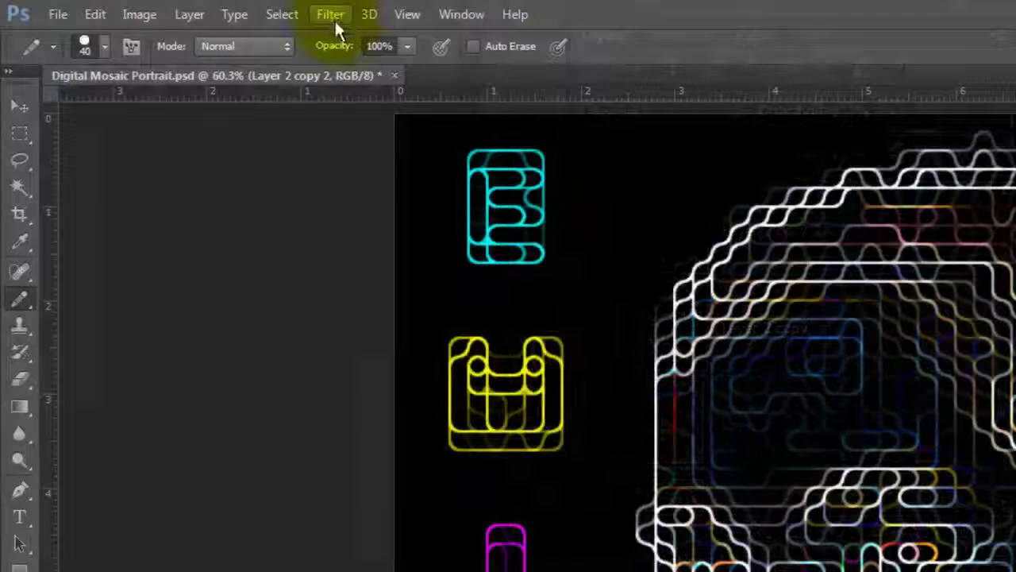
left_click(332, 20)
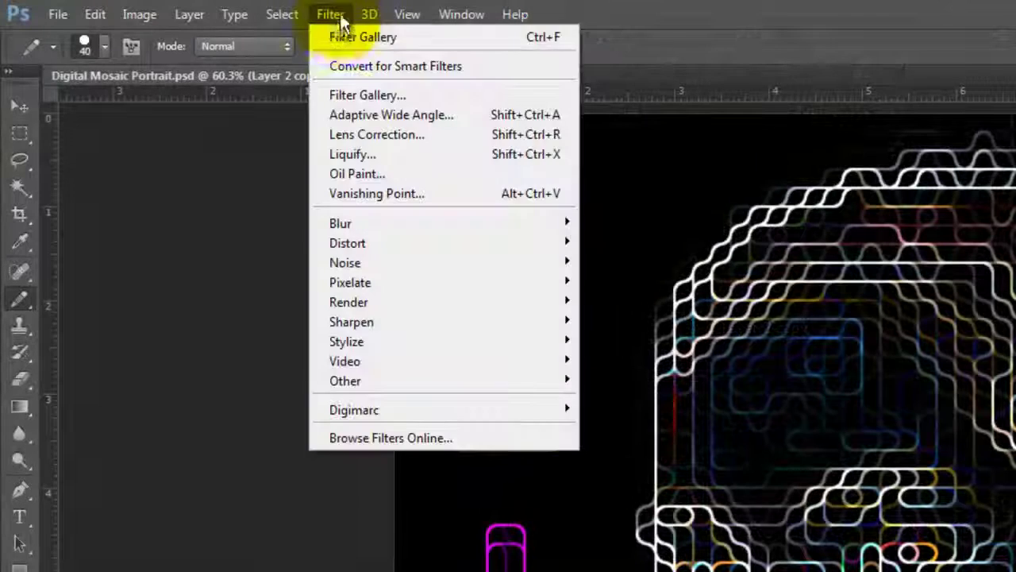
mouse_move(366, 221)
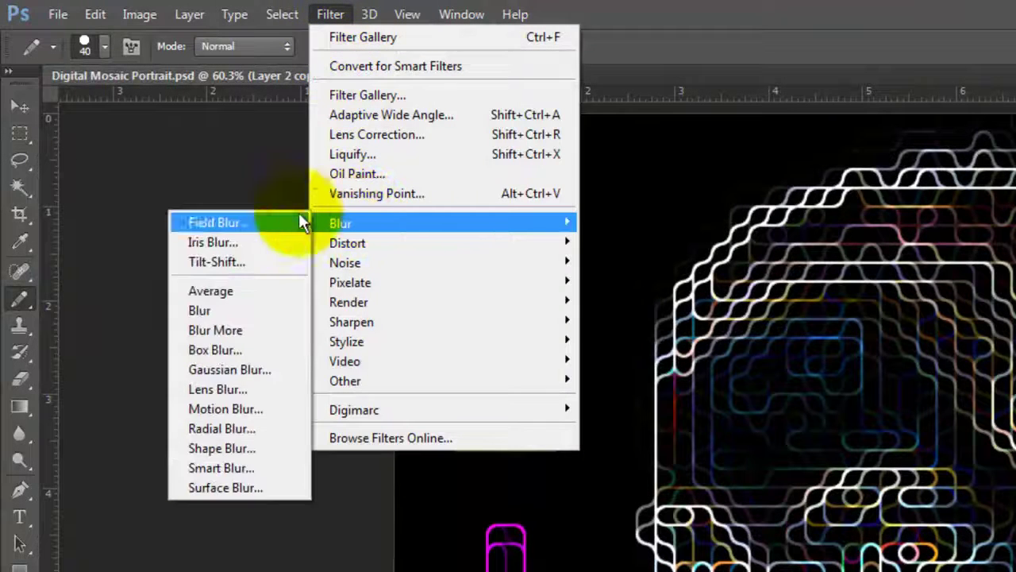
left_click(225, 408)
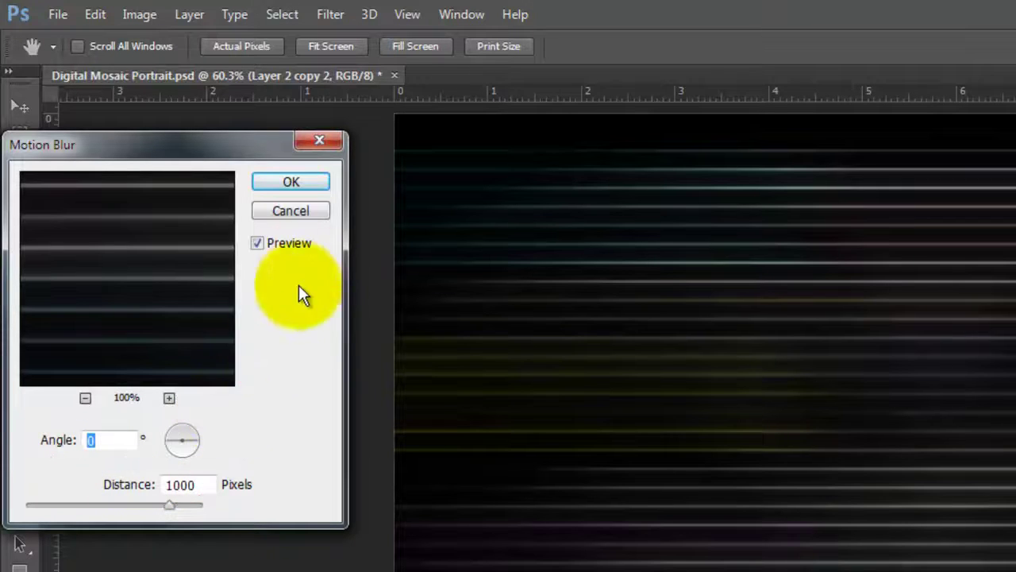
left_click(304, 184)
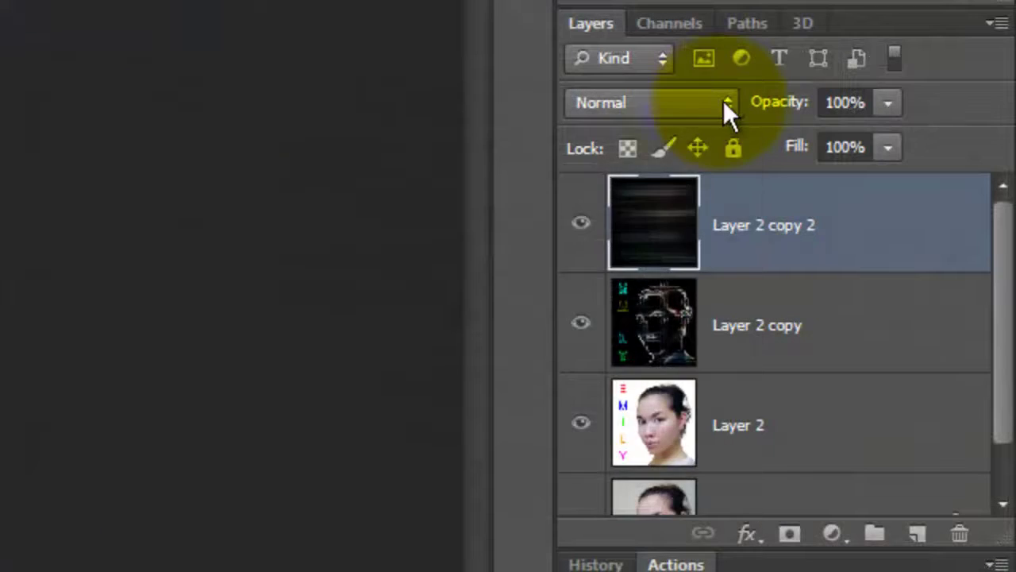
Set Layer 2 copy 2's blend mode to Screen.
left_click(916, 252)
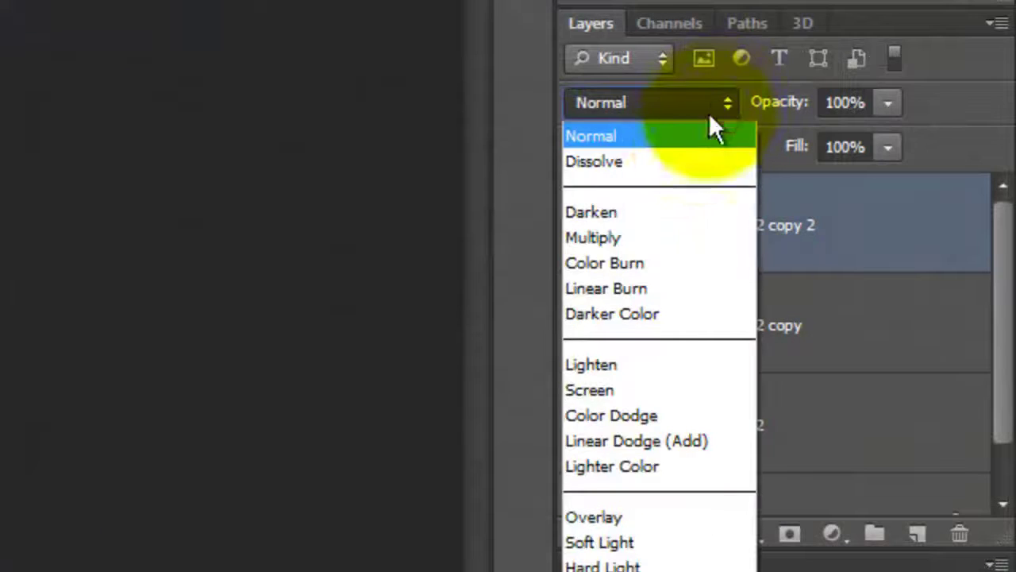
left_click(623, 390)
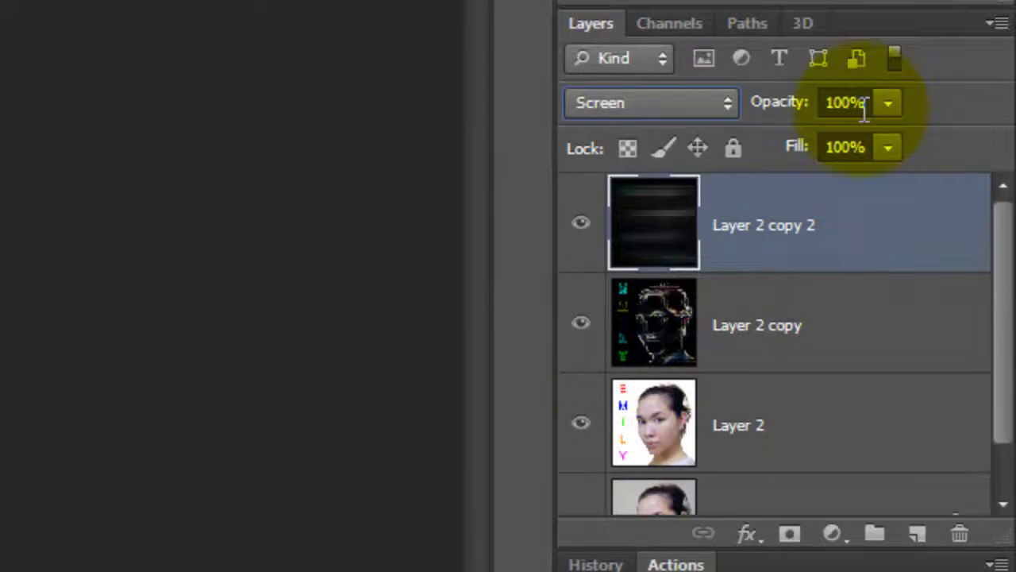